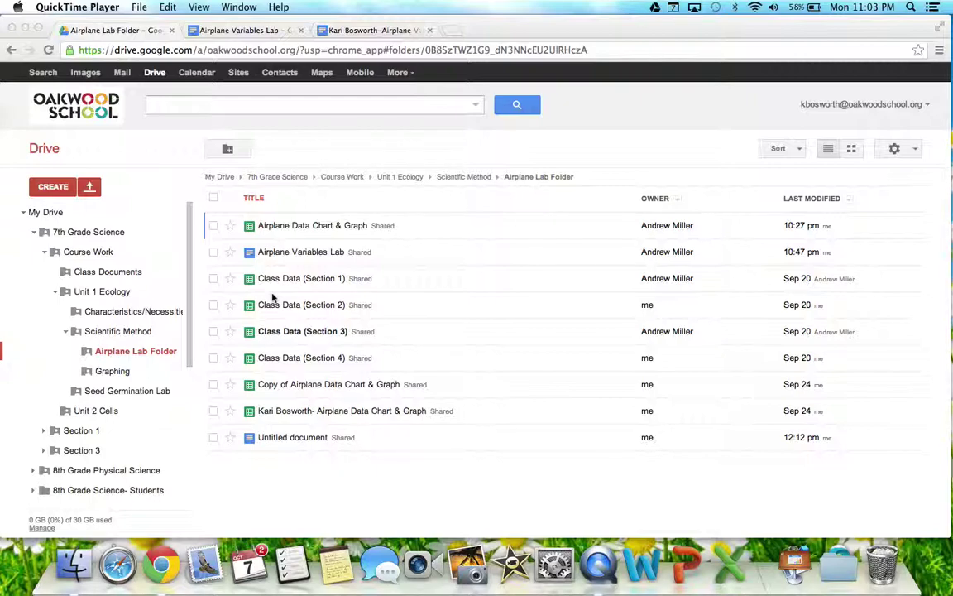
Open the Airplane Variables Lab doc from the Airplane Lab Folder list.
{"action": "left_click", "coordinate": [276, 278]}
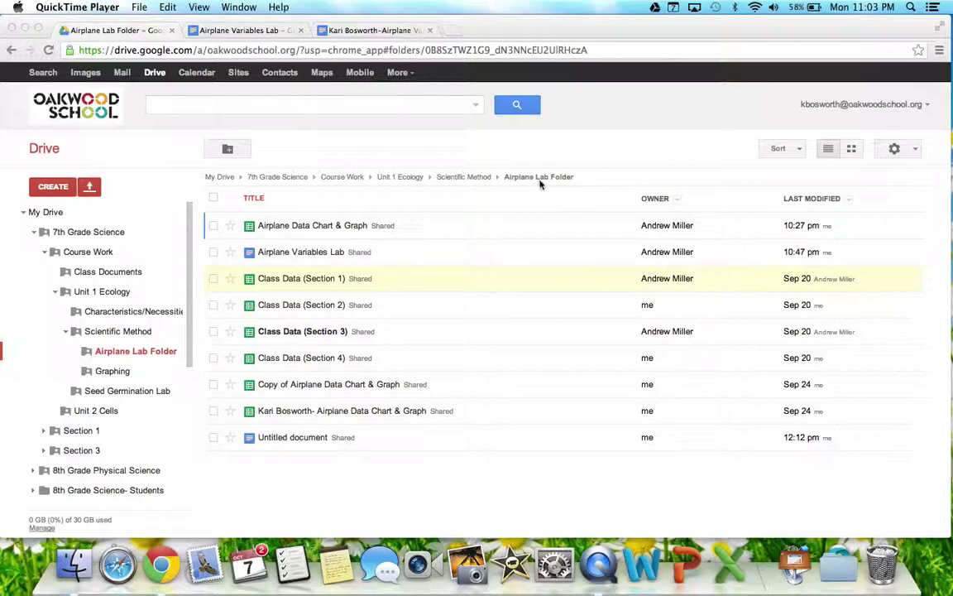
{"action": "left_click", "coordinate": [293, 255]}
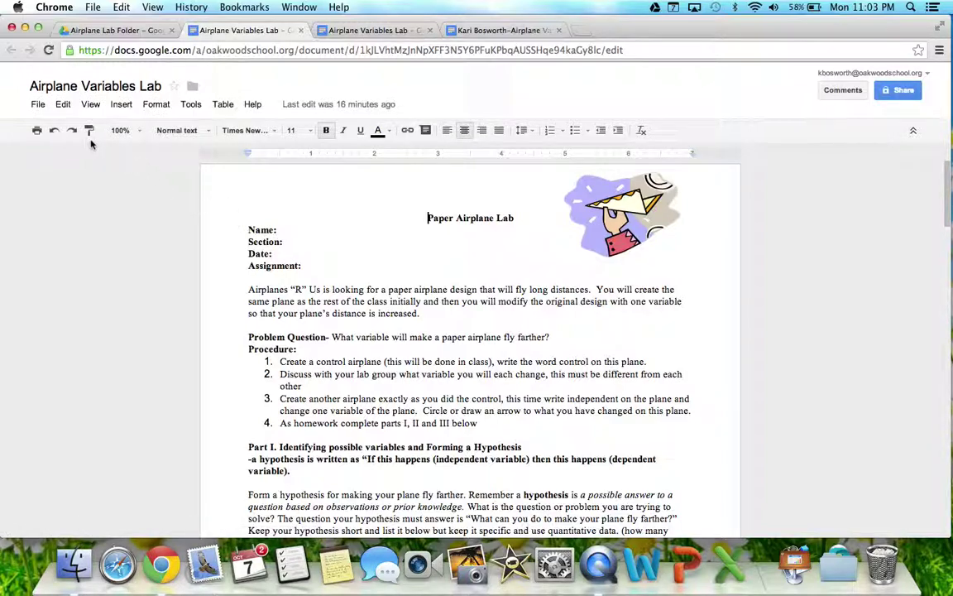
Start a copy of the lab, replacing 'Copy of ' with the owner's name and a dash.
{"action": "left_click", "coordinate": [42, 105]}
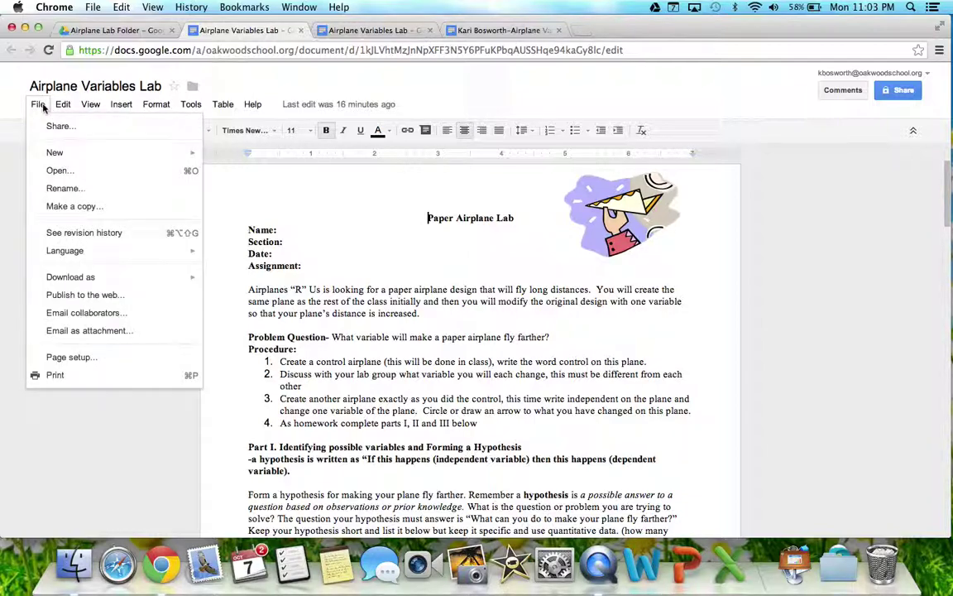
{"action": "left_click", "coordinate": [70, 208]}
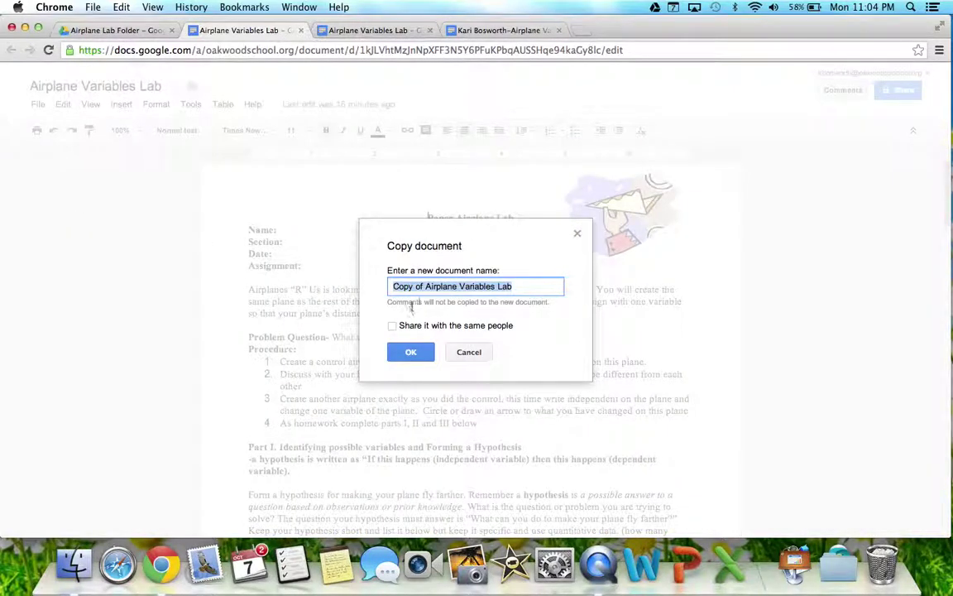
{"action": "left_click", "coordinate": [426, 287]}
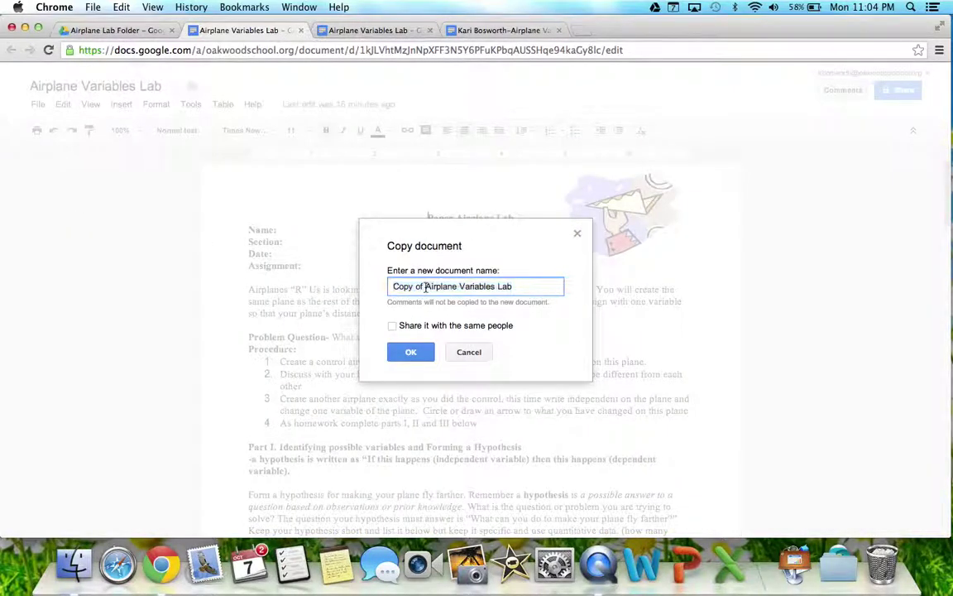
{"action": "key", "text": "BackSpace"}
{"action": "key", "text": "BackSpace"}
{"action": "key", "text": "BackSpace"}
{"action": "key", "text": "BackSpace"}
{"action": "key", "text": "BackSpace"}
{"action": "key", "text": "BackSpace"}
{"action": "key", "text": "BackSpace"}
{"action": "key", "text": "BackSpace"}
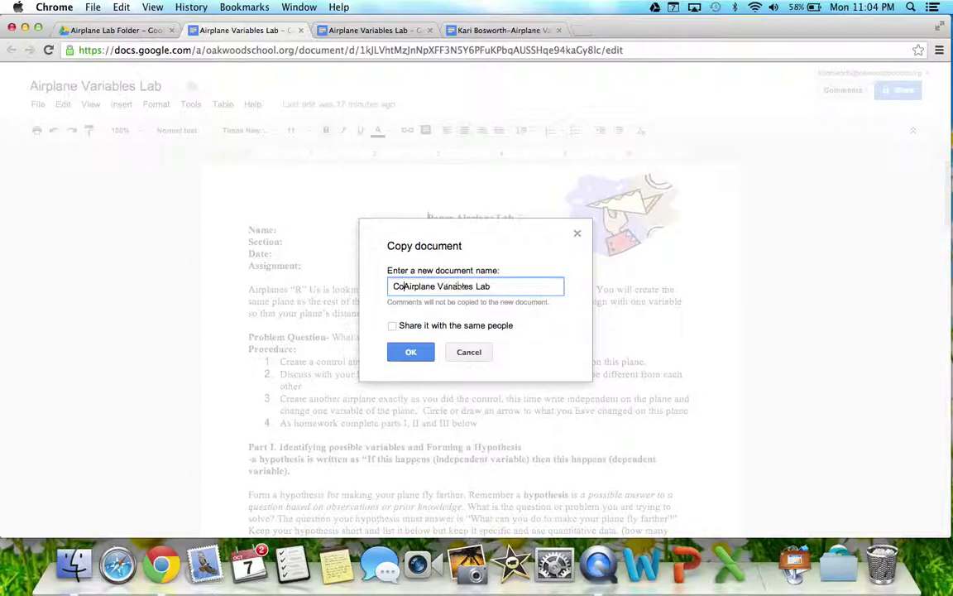
{"action": "type", "text": "Kari Boswor"}
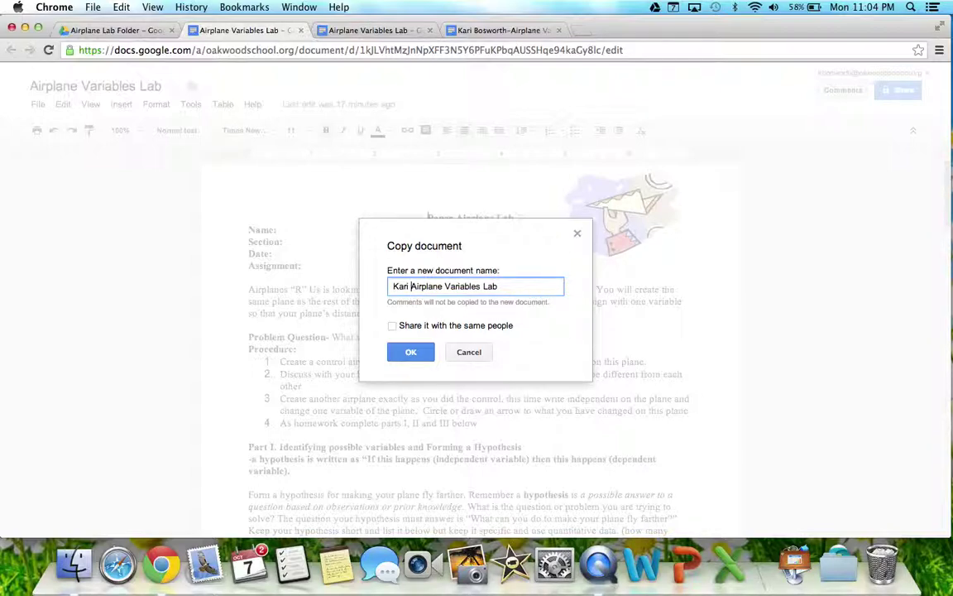
{"action": "type", "text": "th-"}
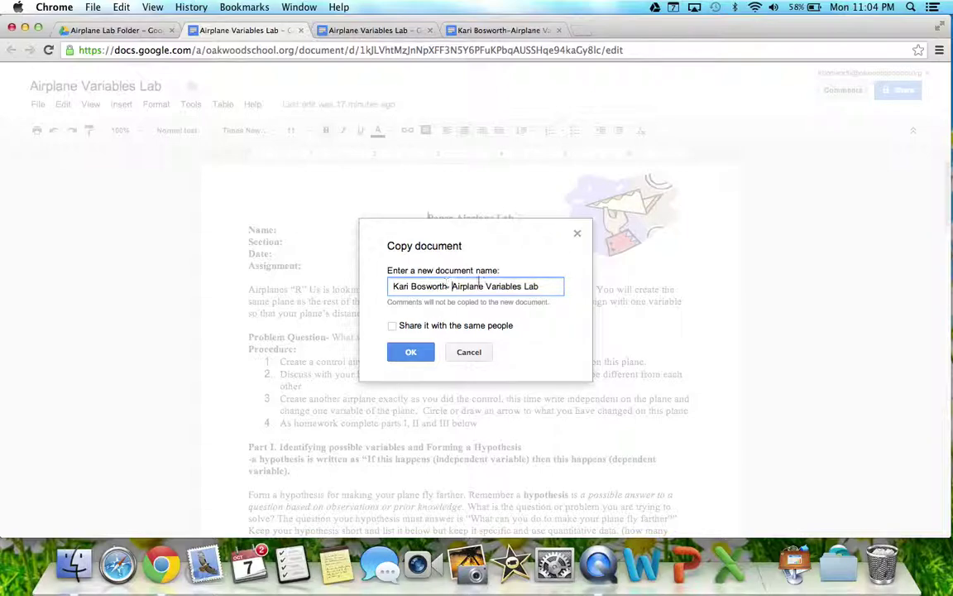
Create the renamed copy, then close its tab and the two other extra lab tabs.
{"action": "left_click", "coordinate": [411, 355]}
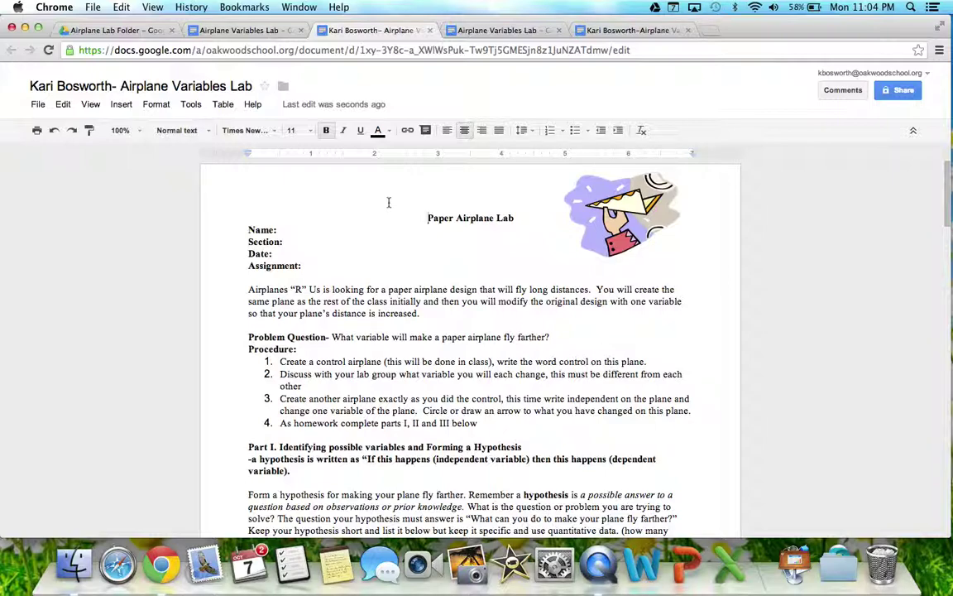
{"action": "left_click", "coordinate": [430, 30]}
{"action": "left_click", "coordinate": [431, 31]}
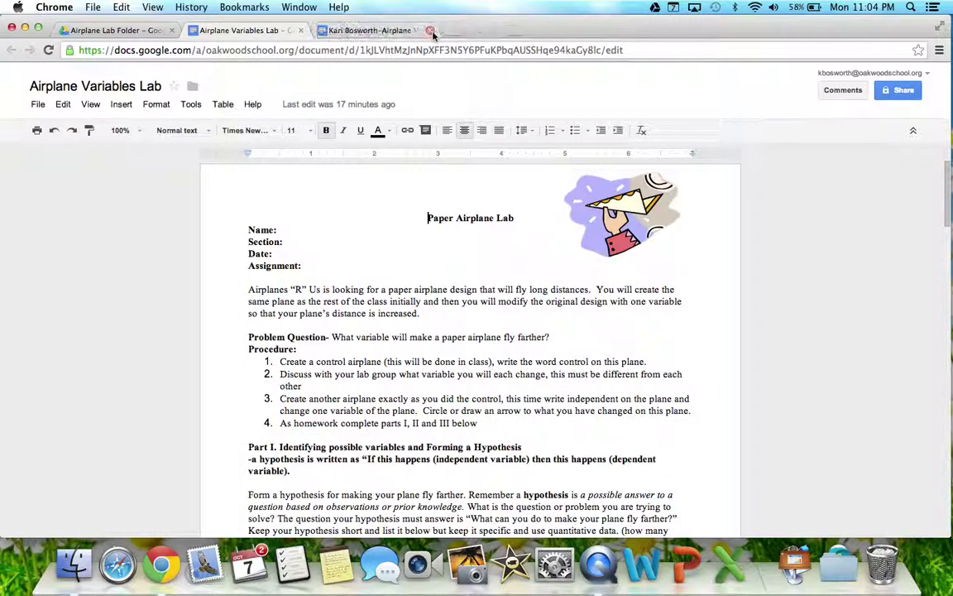
{"action": "left_click", "coordinate": [430, 31]}
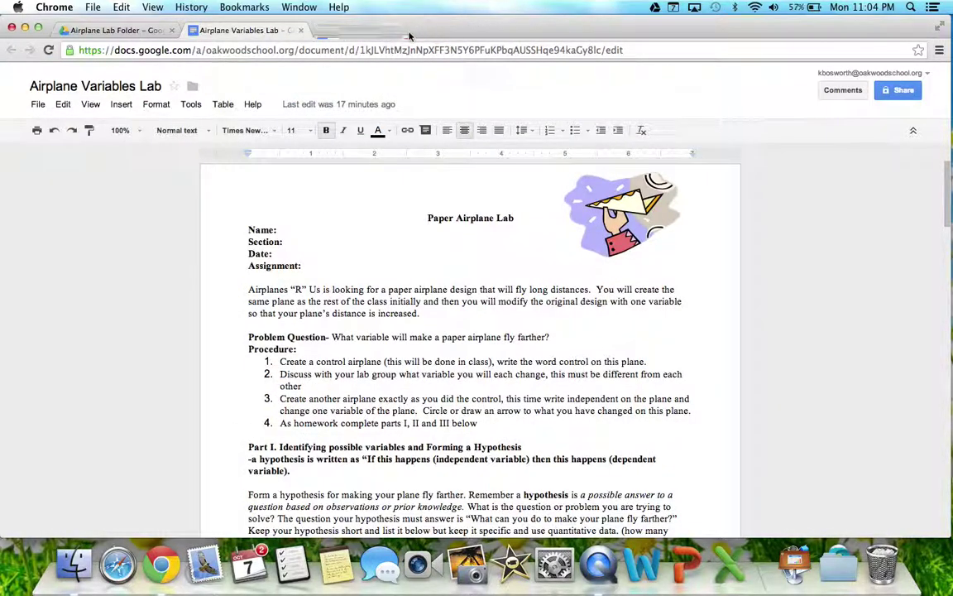
Close the original doc, go to My Drive, and select the lab copy modified at 11:04 pm.
{"action": "left_click", "coordinate": [302, 30]}
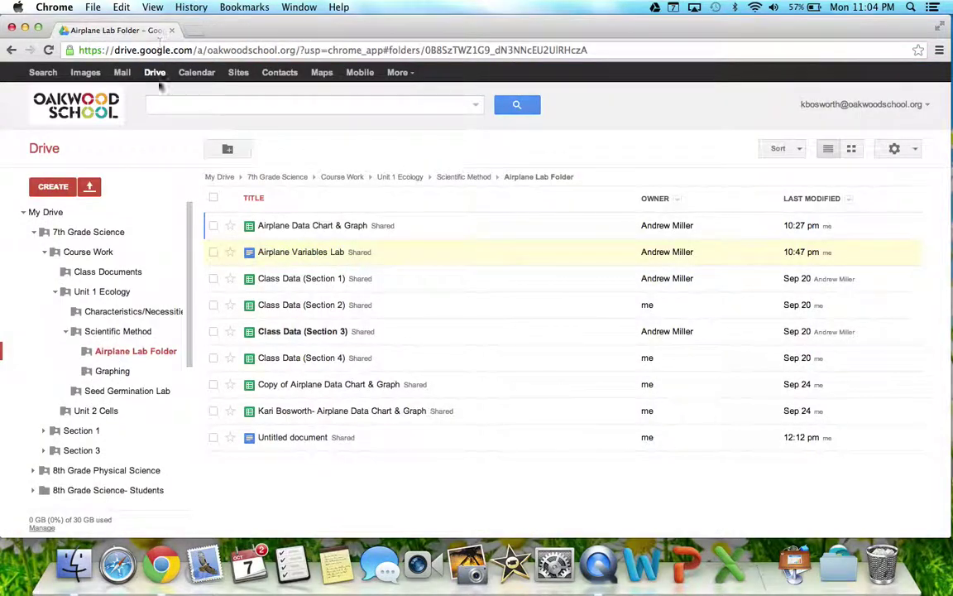
{"action": "left_click", "coordinate": [46, 213]}
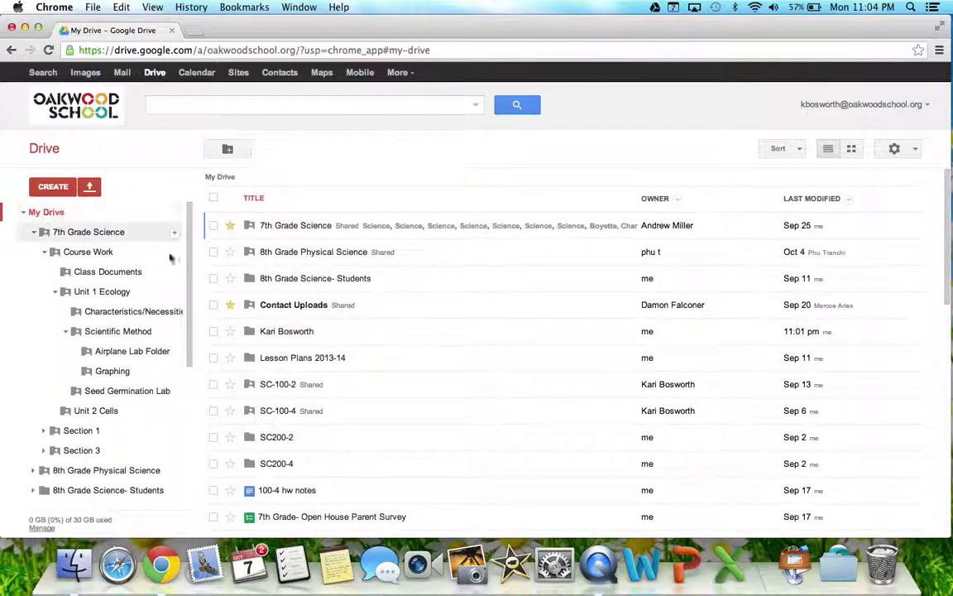
{"action": "scroll", "coordinate": [362, 411], "scroll_direction": "down", "scroll_amount": 4}
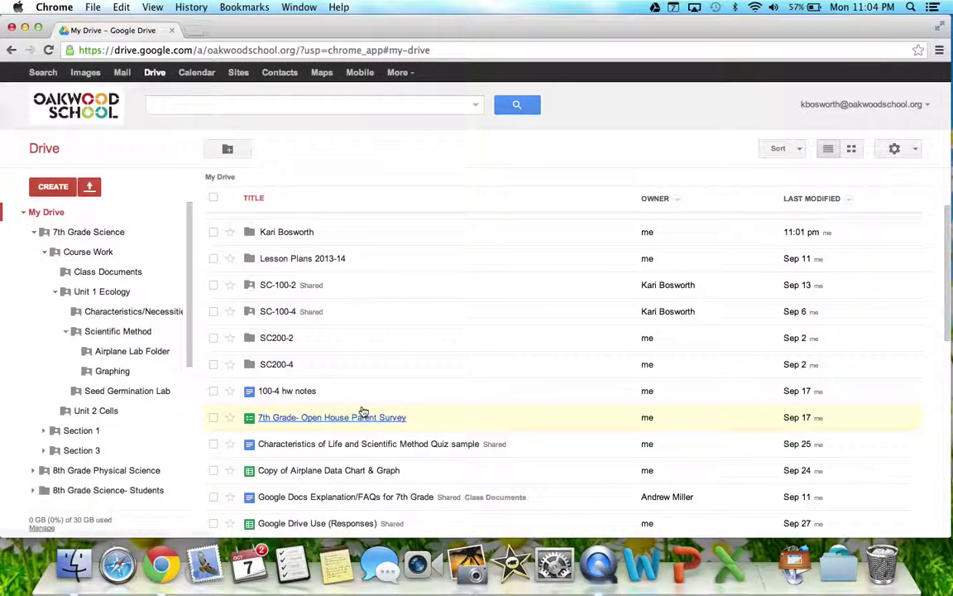
{"action": "scroll", "coordinate": [362, 410], "scroll_direction": "down", "scroll_amount": 3}
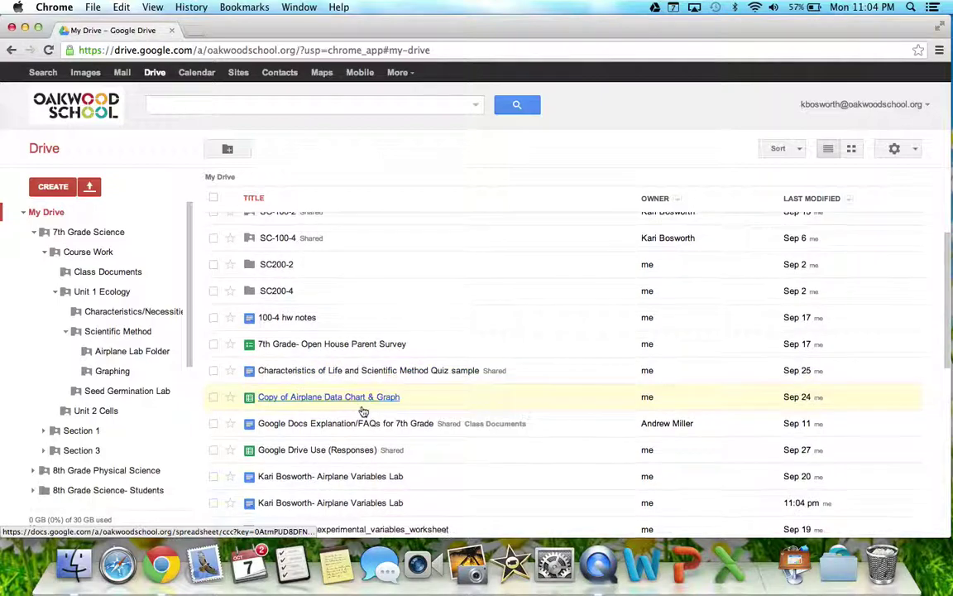
{"action": "scroll", "coordinate": [362, 411], "scroll_direction": "down", "scroll_amount": 2}
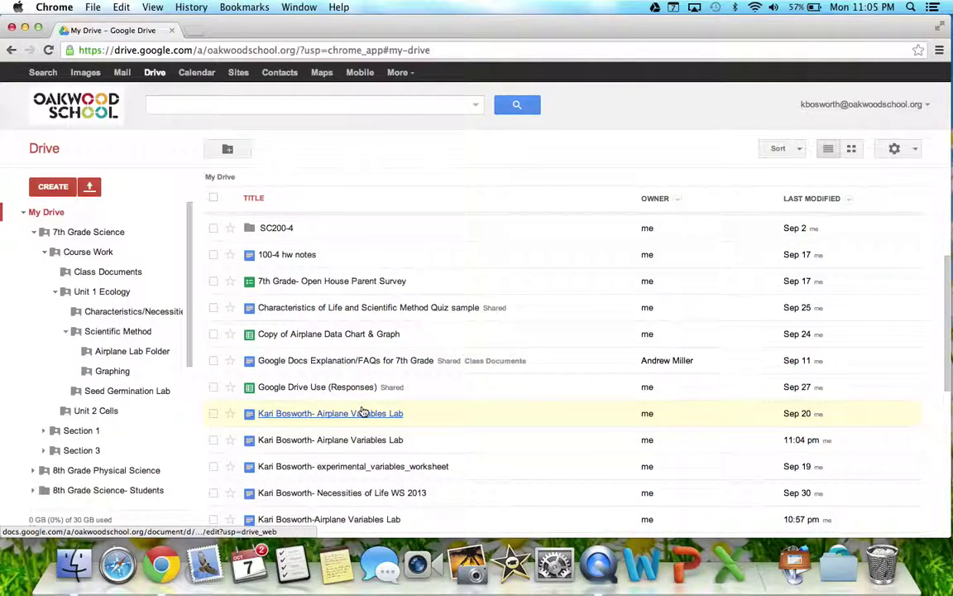
{"action": "scroll", "coordinate": [361, 411], "scroll_direction": "down", "scroll_amount": 1}
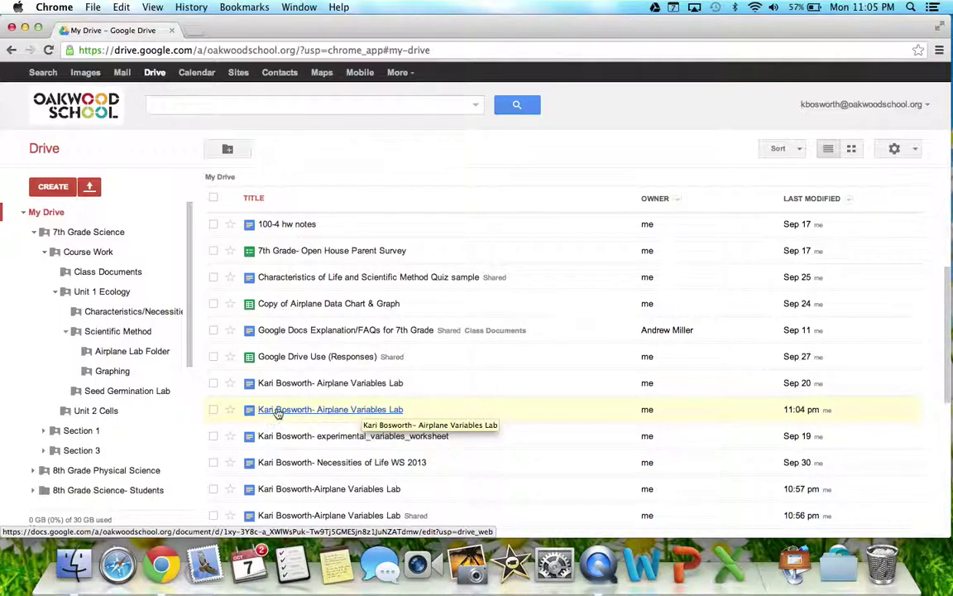
{"action": "left_click", "coordinate": [214, 411]}
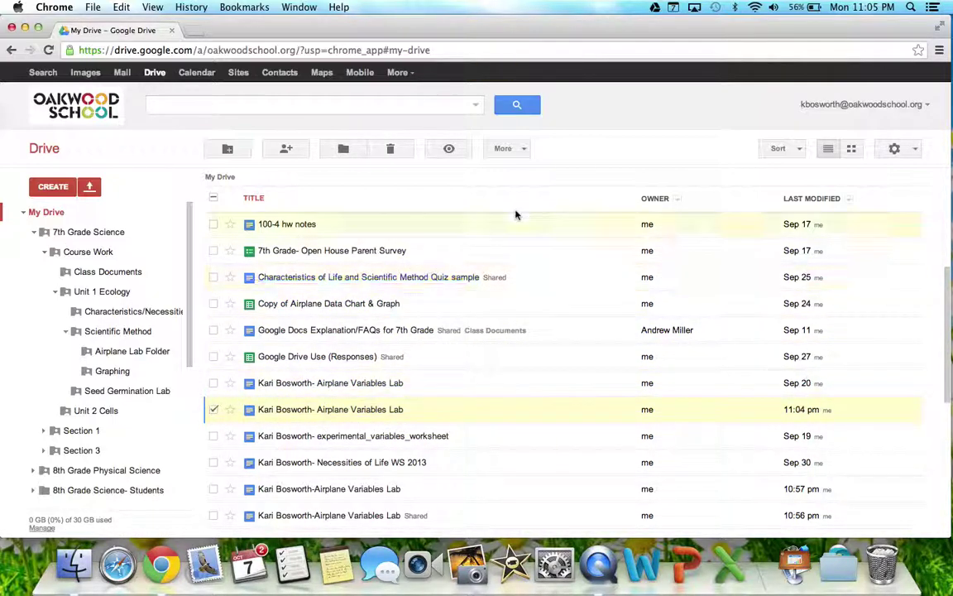
Move the 11:04 pm lab copy into the Labs subfolder of the owner's personal folder.
{"action": "left_click", "coordinate": [523, 150]}
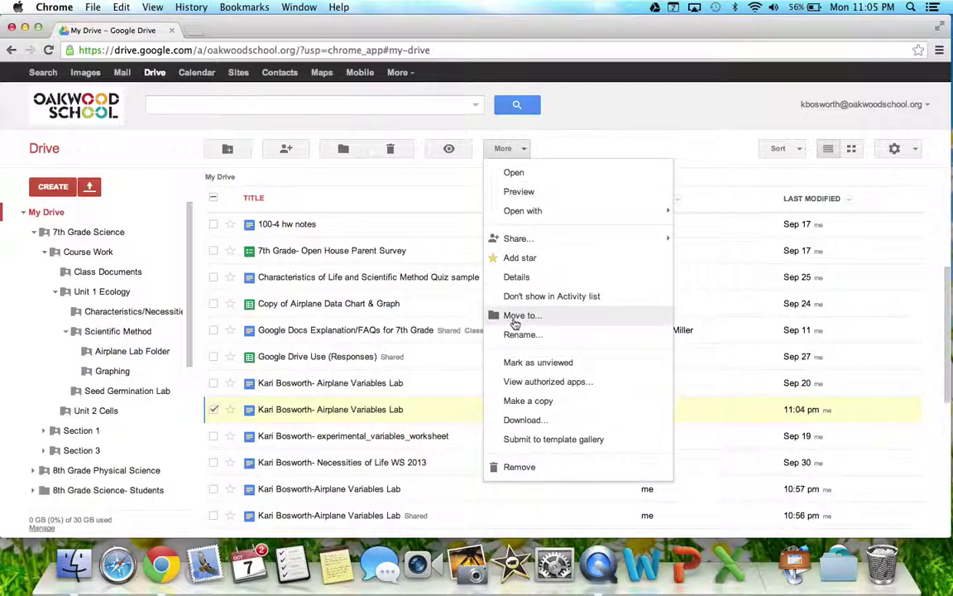
{"action": "left_click", "coordinate": [513, 321]}
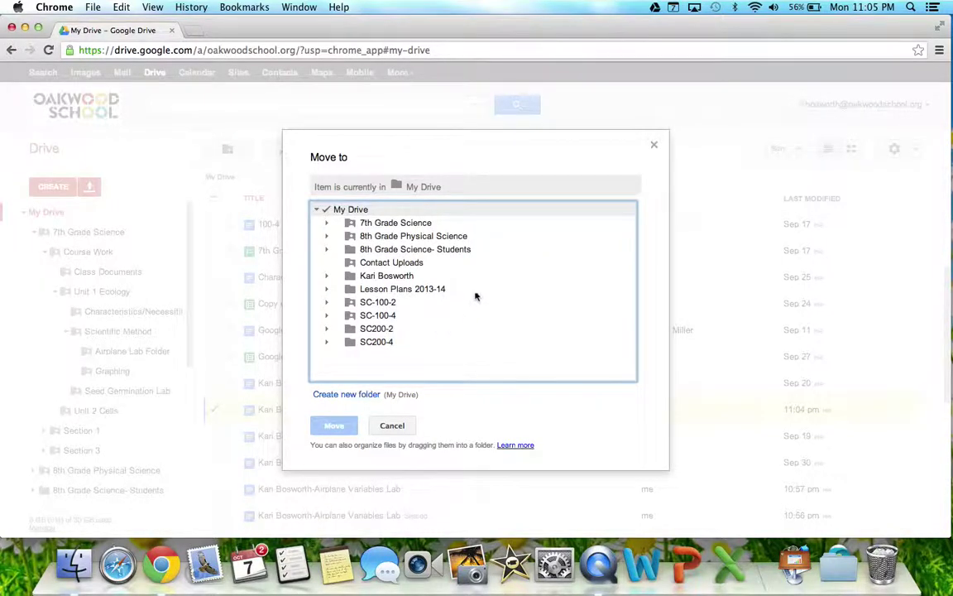
{"action": "left_click", "coordinate": [365, 278]}
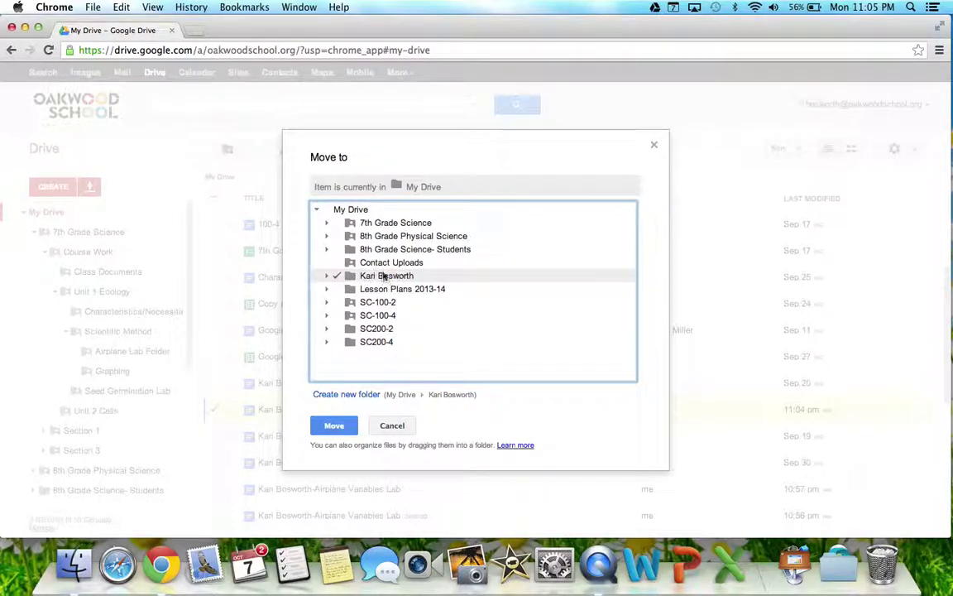
{"action": "left_click", "coordinate": [328, 278]}
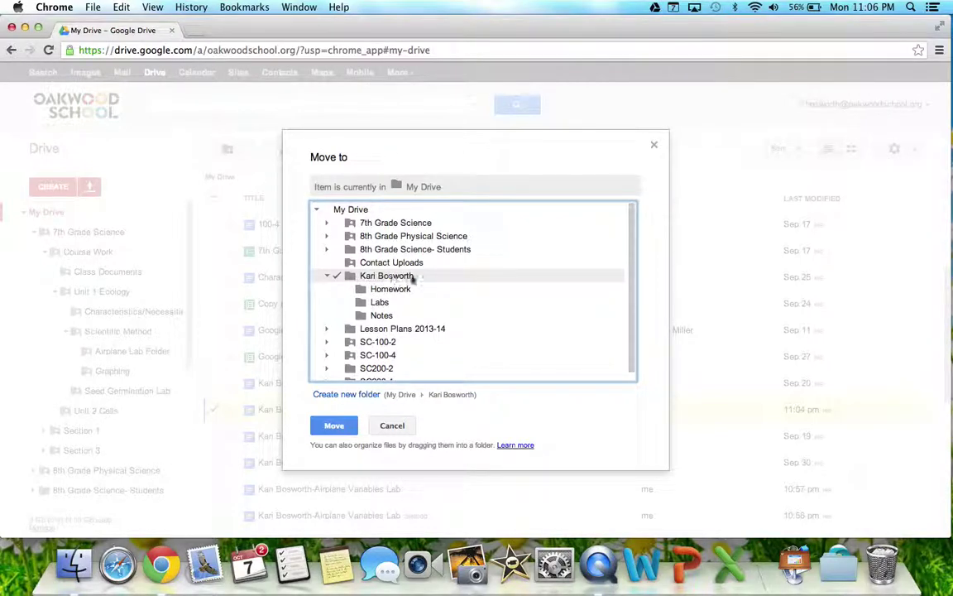
{"action": "left_click", "coordinate": [379, 302]}
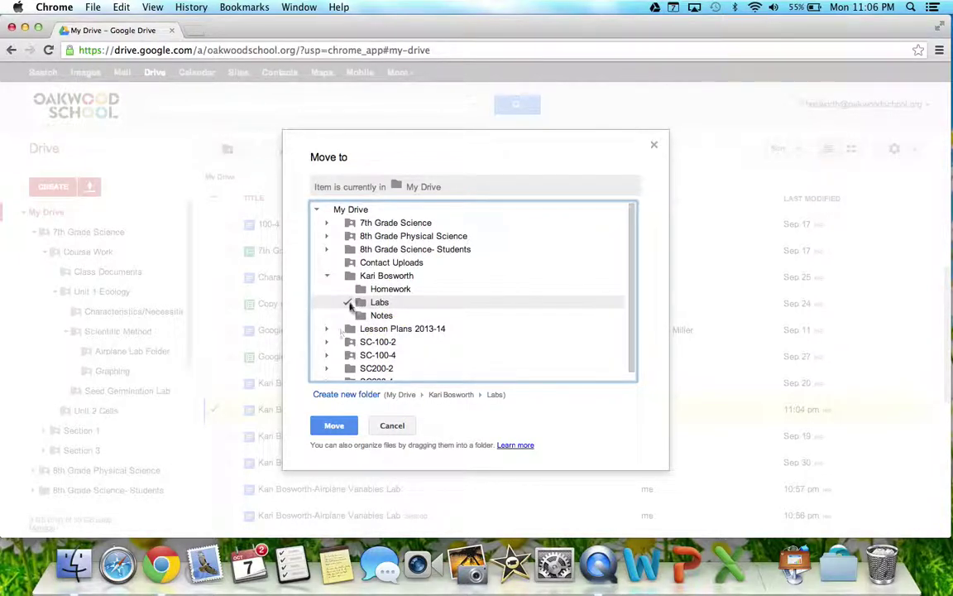
{"action": "left_click", "coordinate": [334, 426]}
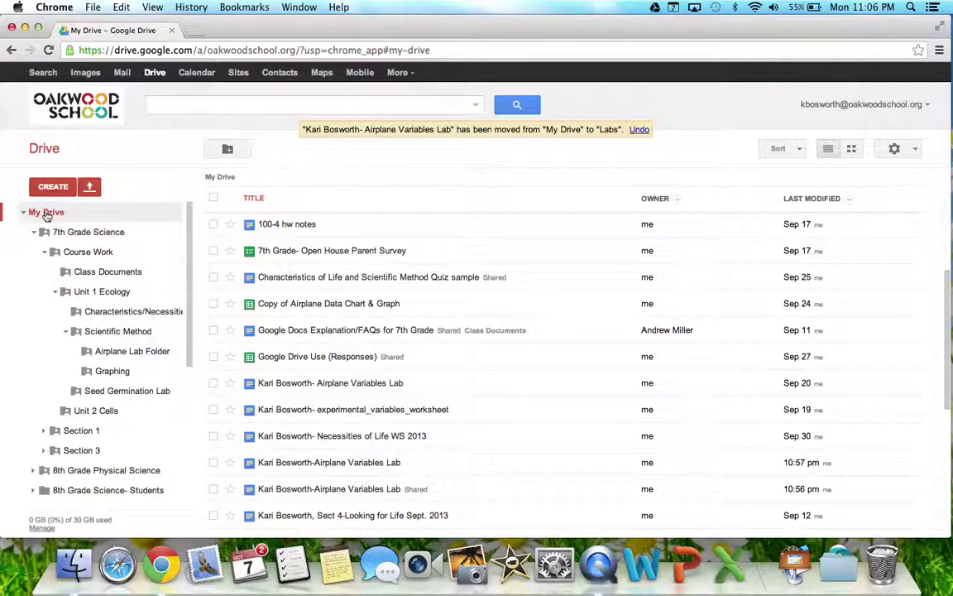
Browse into the owner's personal folder, then Labs, to find the 11:04 pm lab copy.
{"action": "scroll", "coordinate": [389, 387], "scroll_direction": "down", "scroll_amount": 3}
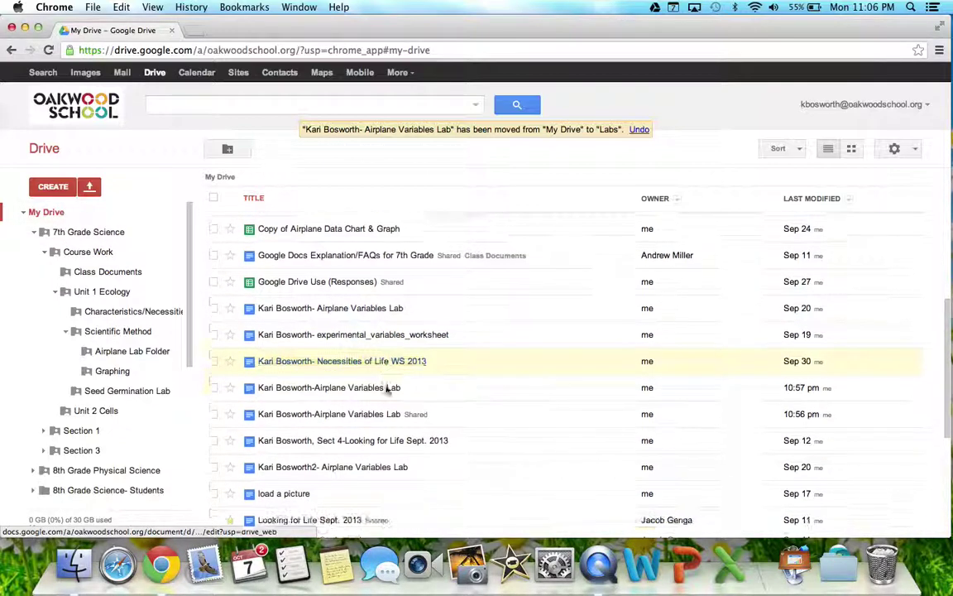
{"action": "scroll", "coordinate": [387, 391], "scroll_direction": "down", "scroll_amount": 5}
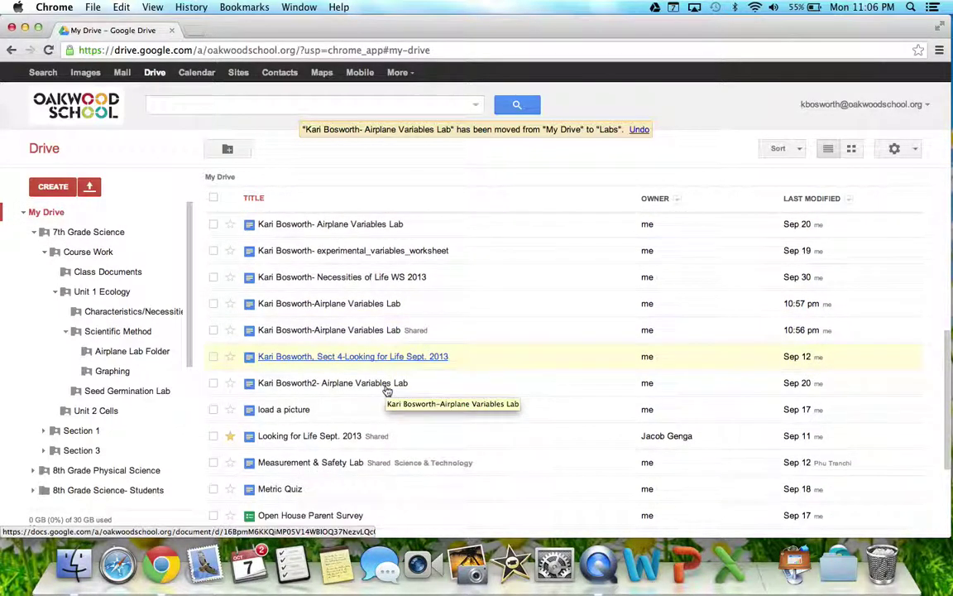
{"action": "scroll", "coordinate": [387, 390], "scroll_direction": "up", "scroll_amount": 7}
{"action": "scroll", "coordinate": [388, 390], "scroll_direction": "up", "scroll_amount": 5}
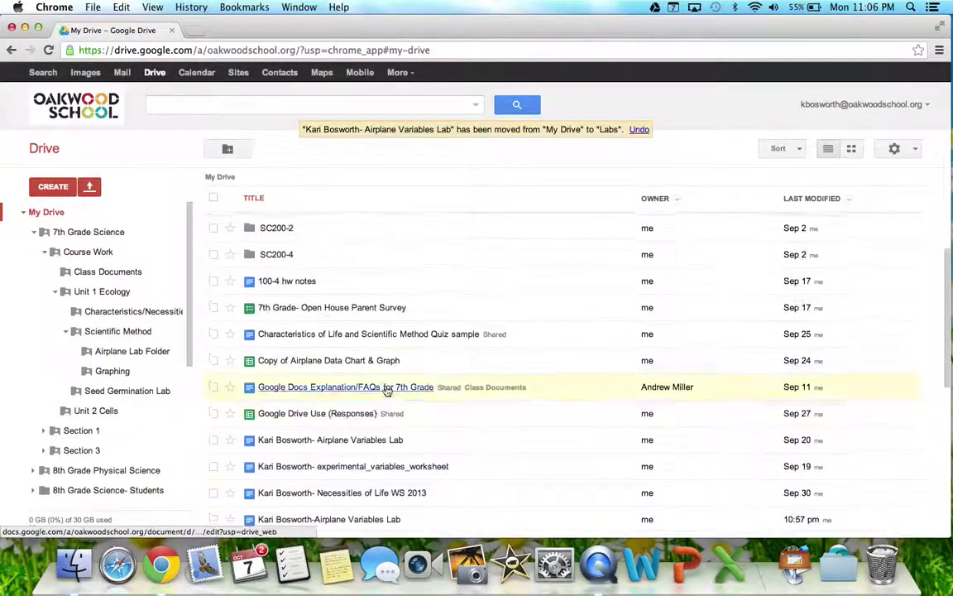
{"action": "scroll", "coordinate": [386, 389], "scroll_direction": "up", "scroll_amount": 3}
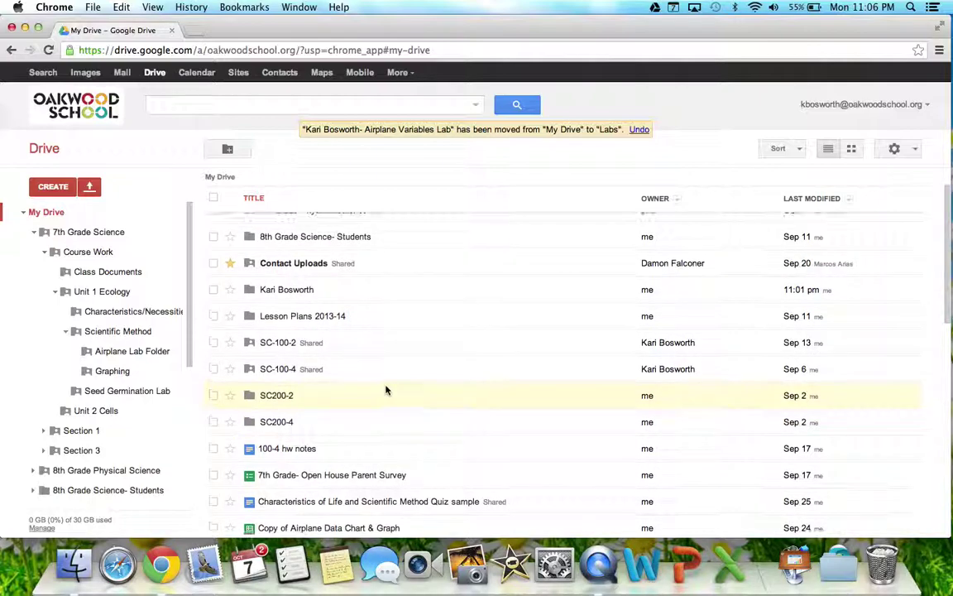
{"action": "left_click", "coordinate": [282, 290]}
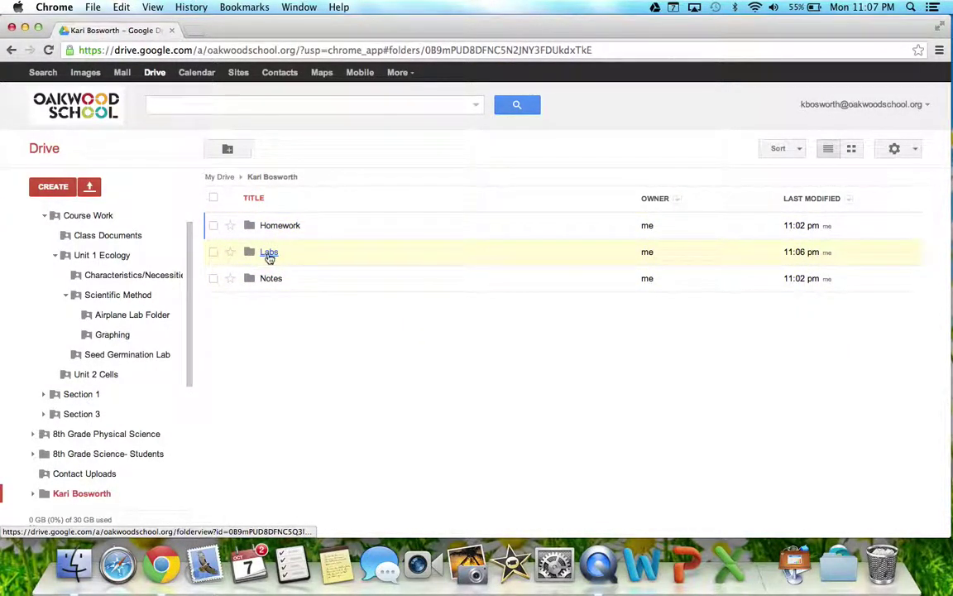
{"action": "left_click", "coordinate": [269, 253]}
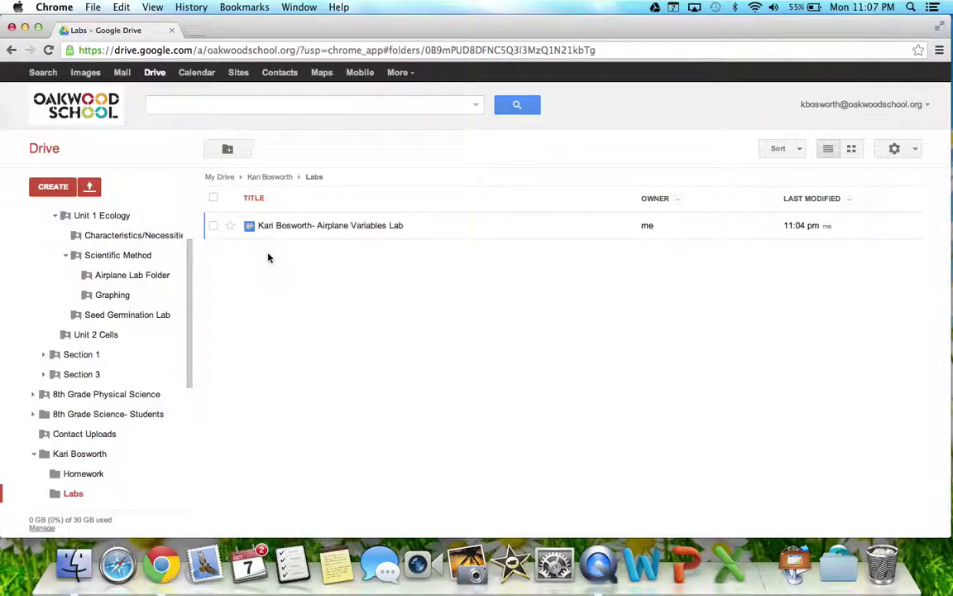